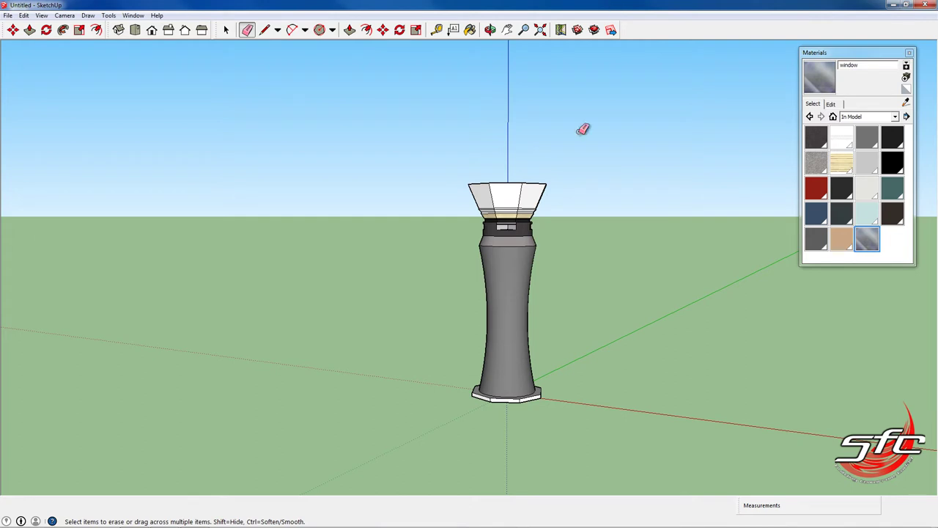
- Zoom and orbit in on the plain white octagonal cab at the tower's top
scroll(514, 194, up, 3)
mouse_move(530, 184)
middle_down()
mouse_move(493, 270)
mouse_move(440, 249)
mouse_move(541, 195)
middle_up()
key(e)
scroll(540, 195, up, 1)
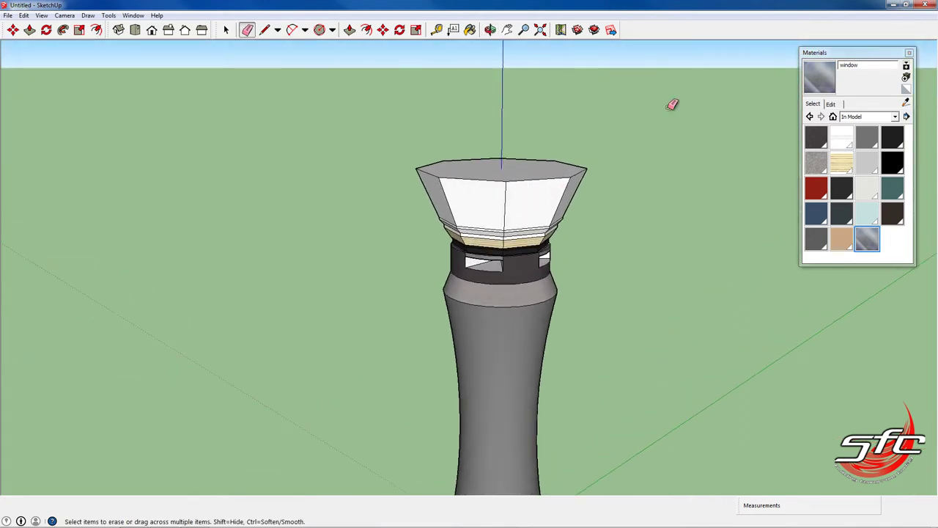
scroll(539, 235, up, 3)
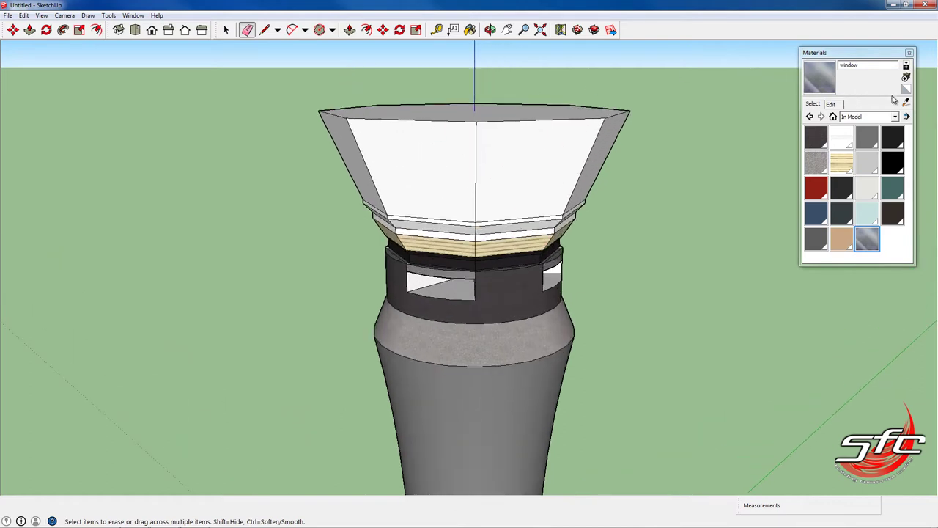
- Paint the cab's front face with the 'window' glass material
click(867, 239)
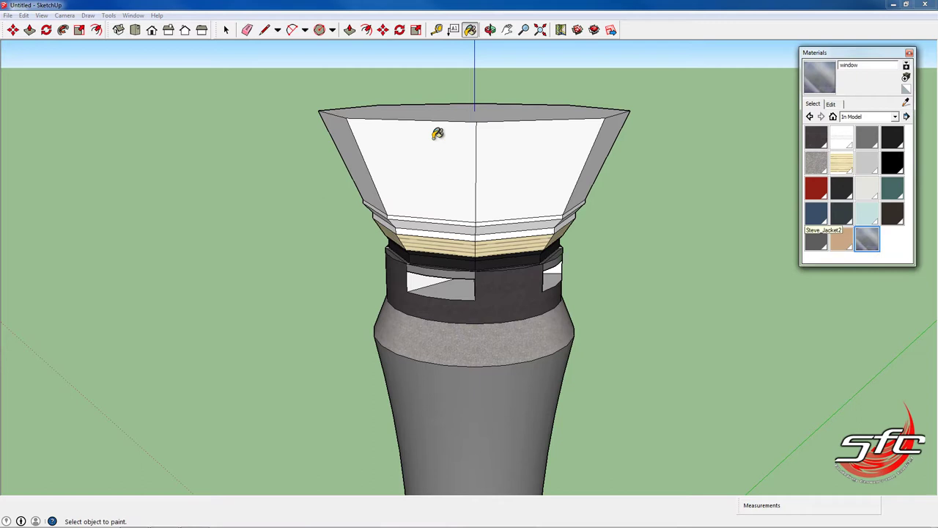
middle_drag(386, 139, 486, 141)
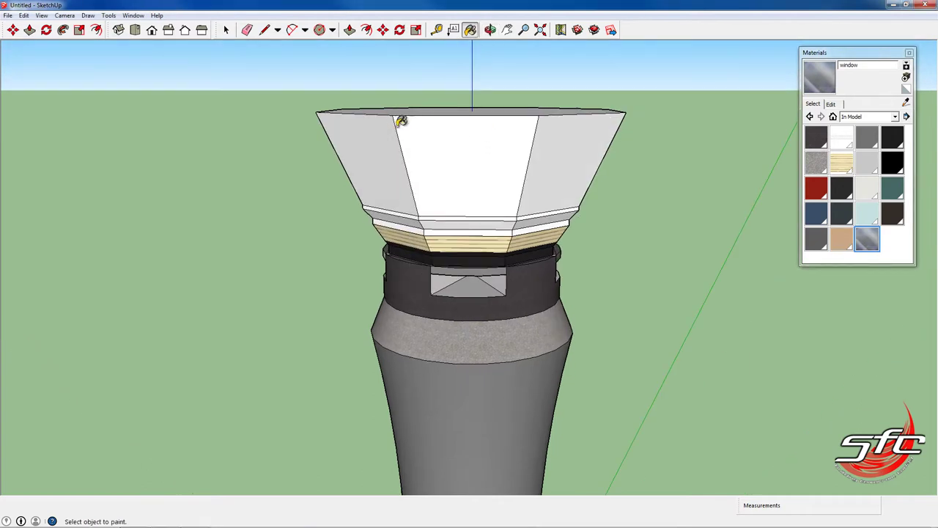
click(440, 191)
click(227, 31)
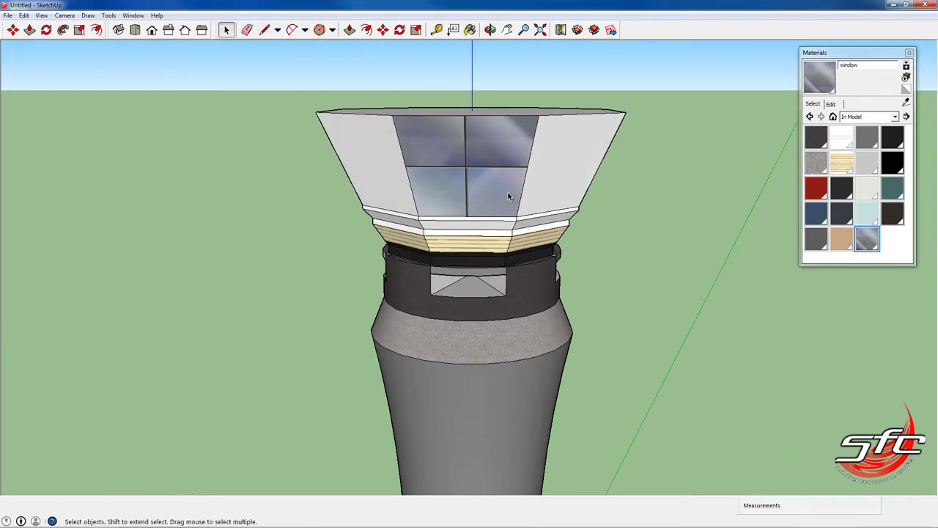
scroll(474, 165, up, 3)
scroll(590, 262, down, 2)
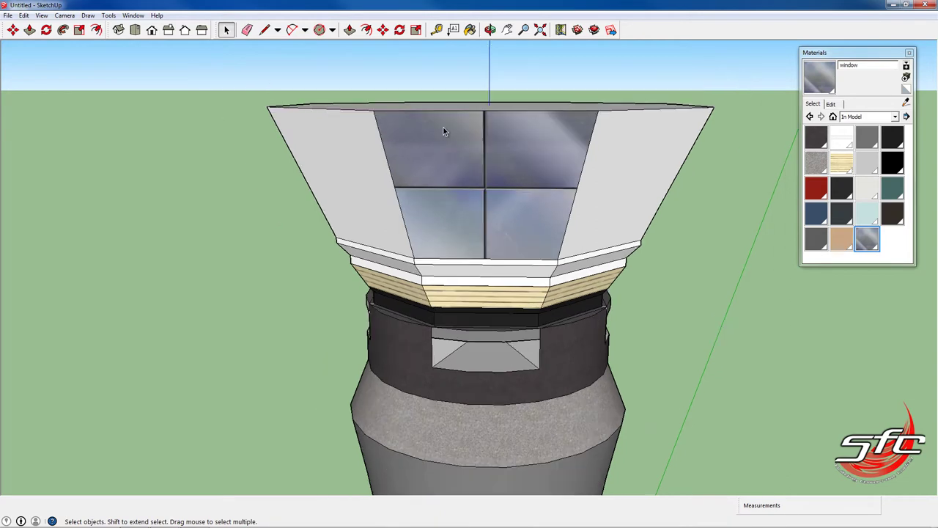
scroll(479, 122, up, 3)
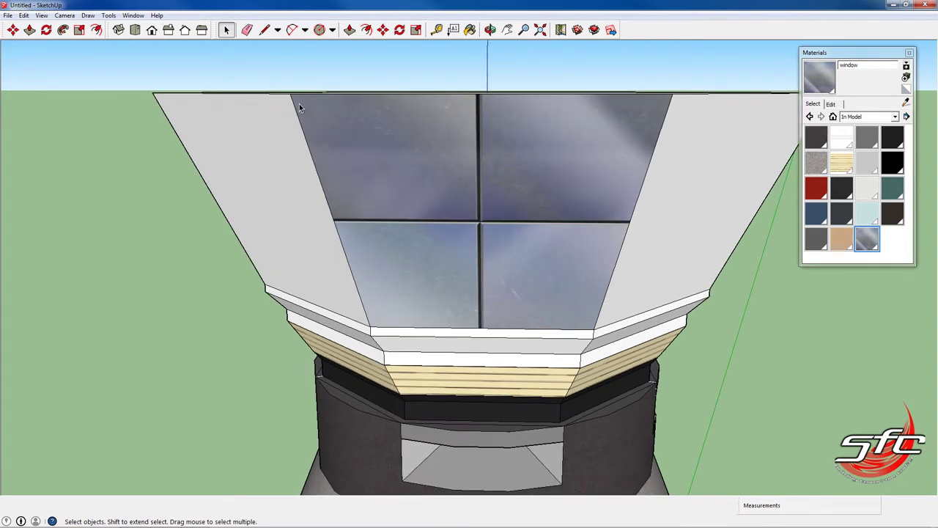
- Reposition the glass texture, pinning its four corners to the front face's corners
right_click(483, 139)
mouse_move(566, 270)
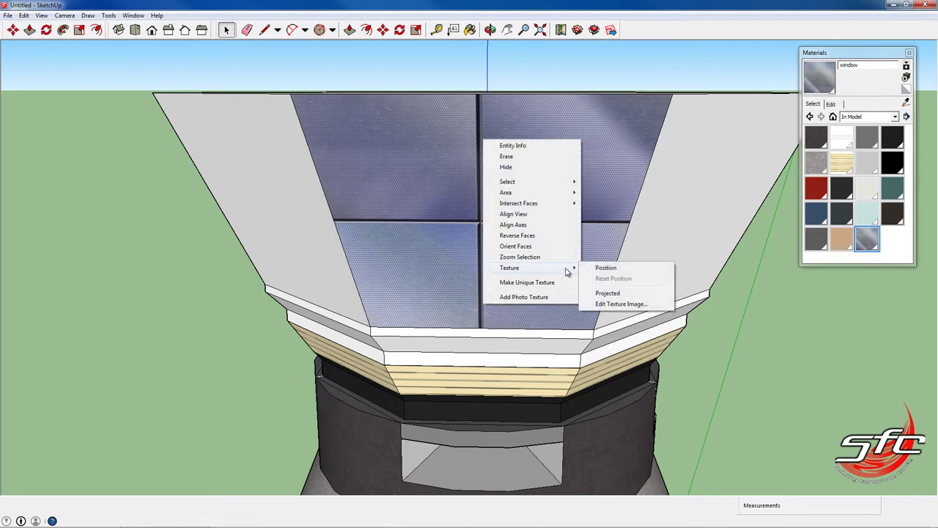
click(619, 272)
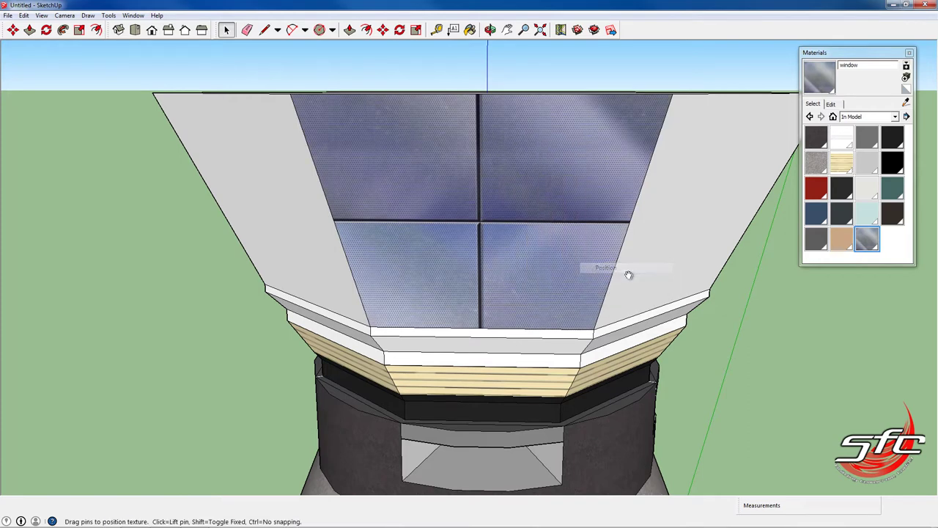
scroll(493, 207, down, 2)
drag(559, 241, 335, 279)
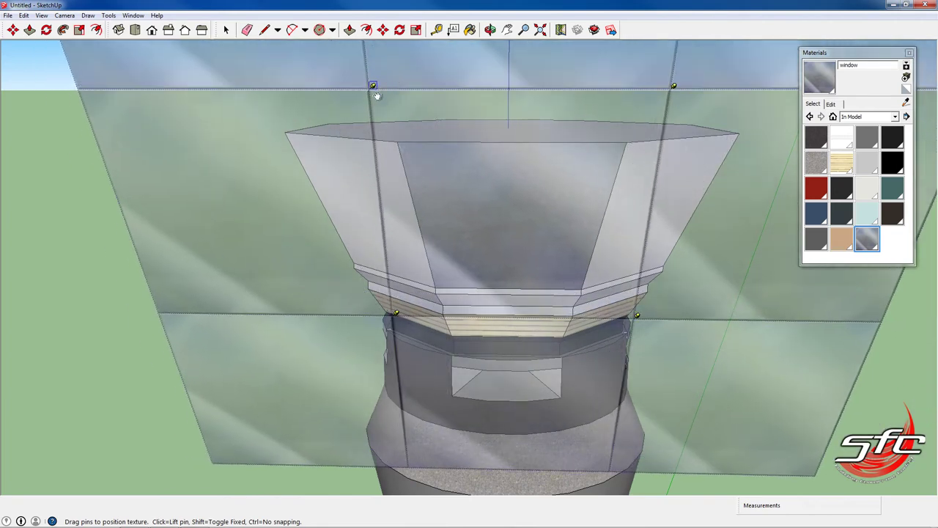
drag(373, 87, 399, 139)
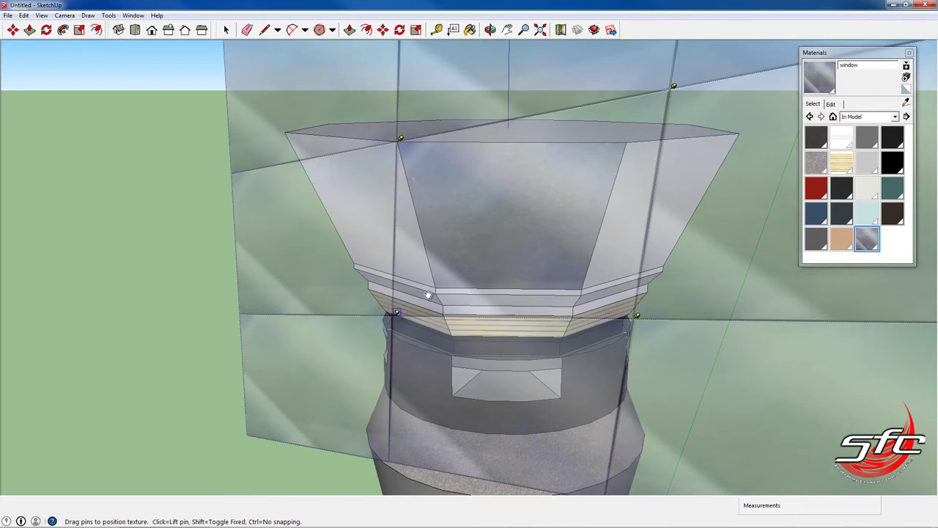
drag(396, 313, 437, 285)
drag(638, 318, 585, 289)
drag(674, 86, 631, 140)
- Sample the fitted glass and paint it onto the front and right-hand cab faces
click(655, 152)
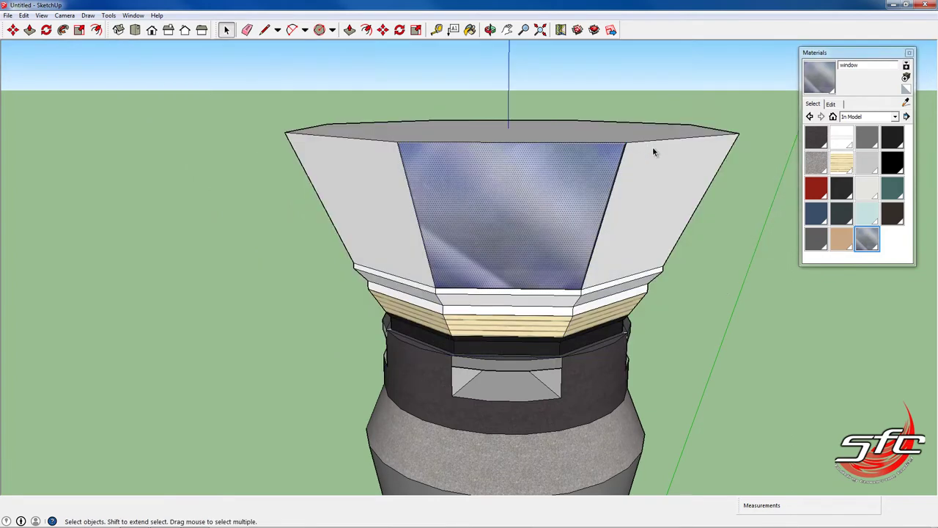
click(671, 99)
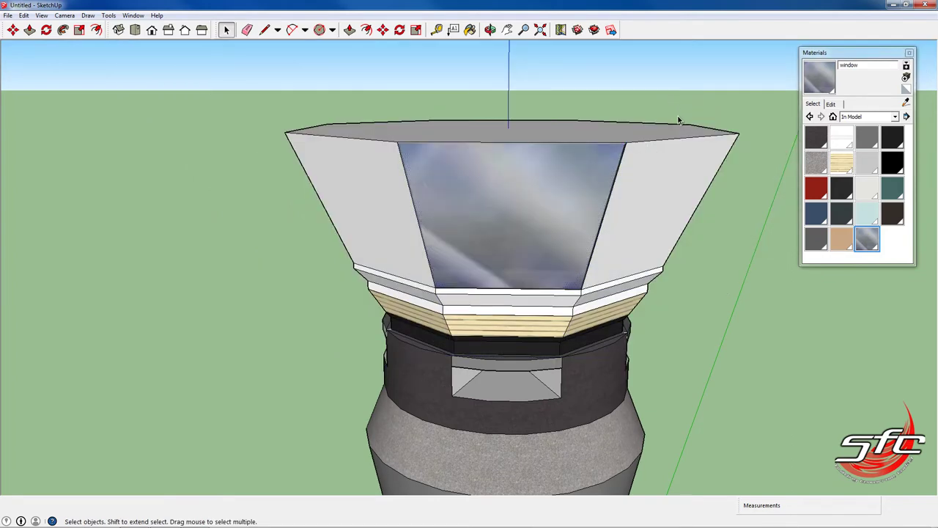
click(906, 103)
middle_drag(623, 206, 455, 195)
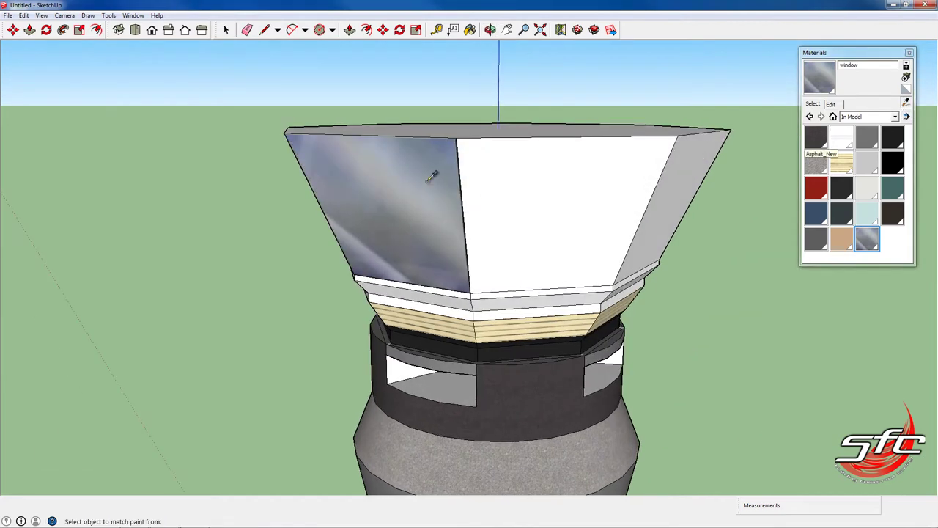
click(432, 174)
click(535, 195)
click(670, 191)
- Orbit over the cab and paint another right-hand facet with the glass
mouse_move(673, 193)
middle_down()
mouse_move(500, 128)
mouse_move(352, 146)
mouse_move(565, 157)
middle_up()
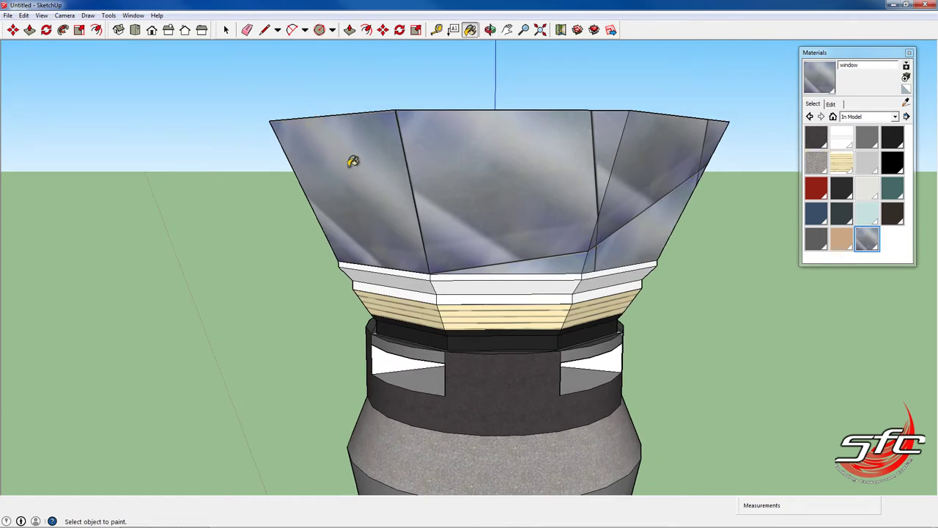
mouse_move(563, 204)
middle_down()
mouse_move(469, 216)
mouse_move(411, 183)
mouse_move(329, 195)
mouse_move(282, 173)
mouse_move(342, 203)
mouse_move(503, 245)
mouse_move(511, 223)
middle_up()
scroll(513, 220, up, 3)
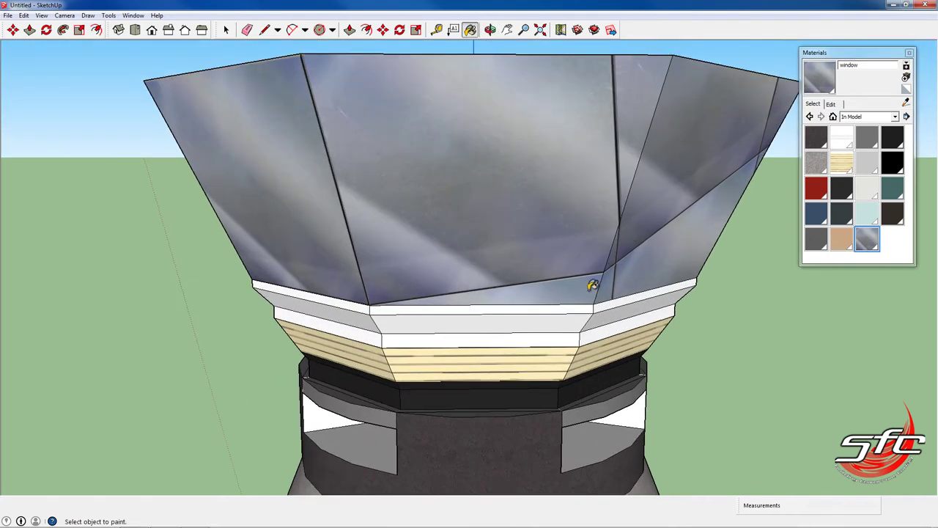
ctrl+click(536, 122)
- Turn the central face back to white and erase the cab top and sloping facets
click(536, 122)
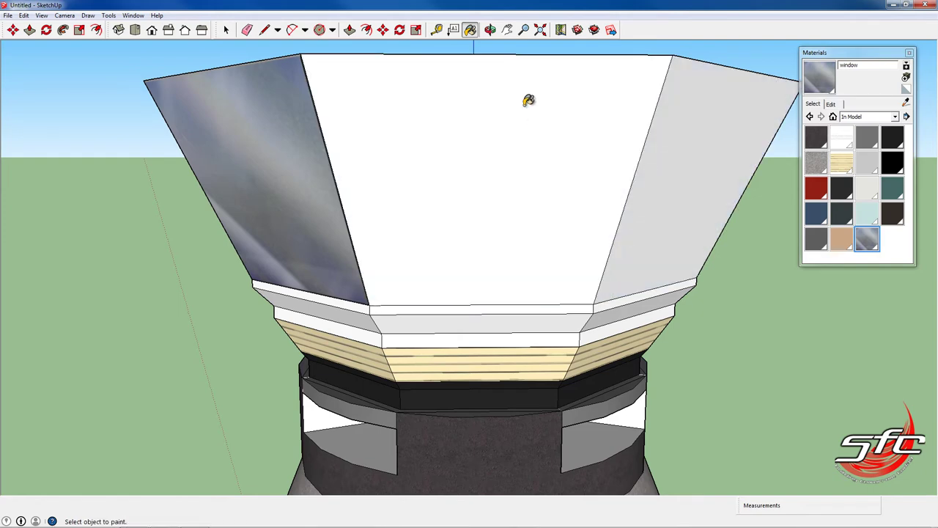
scroll(509, 329, down, 3)
middle_drag(508, 329, 630, 284)
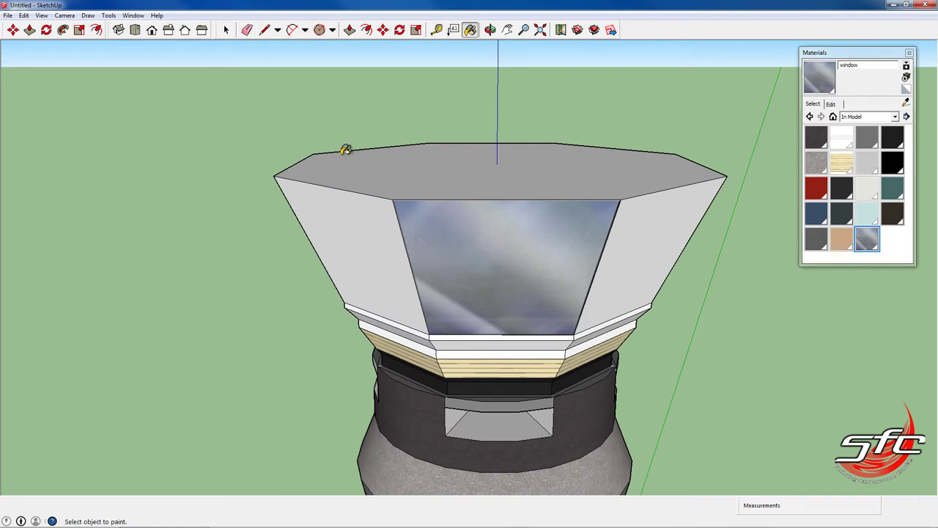
click(248, 30)
mouse_move(287, 181)
mouse_down()
mouse_move(273, 149)
mouse_move(298, 134)
mouse_move(342, 151)
mouse_move(310, 172)
mouse_move(332, 148)
mouse_move(426, 152)
mouse_up()
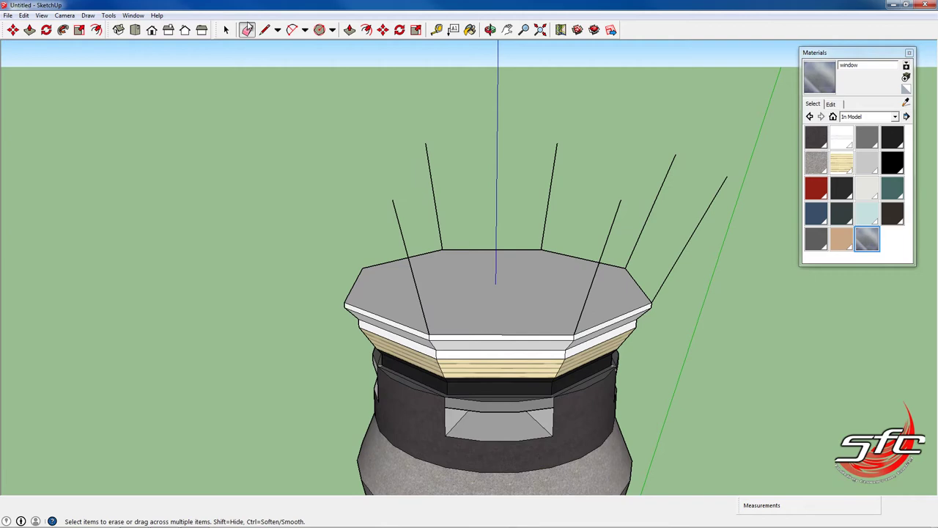
- Draw a line between the upright edges to close a face and paint it 'window'
click(265, 30)
click(393, 199)
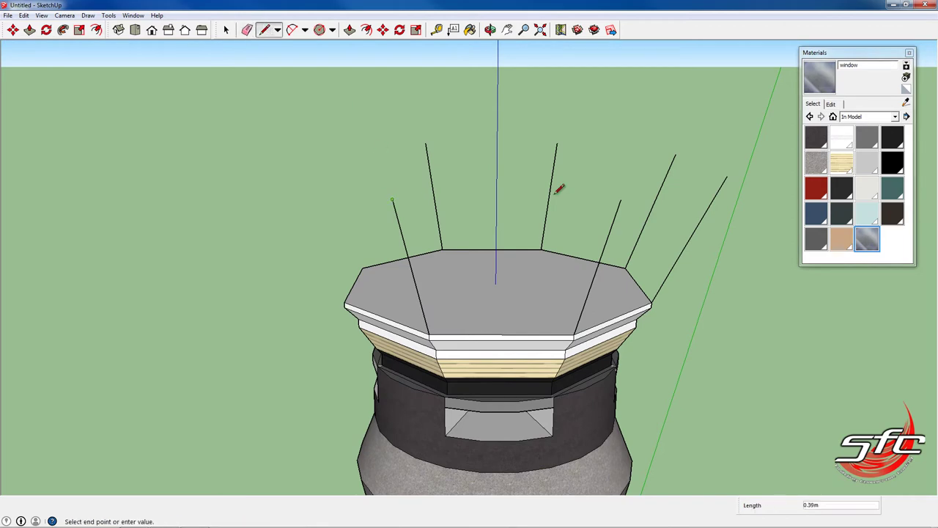
click(623, 197)
key(b)
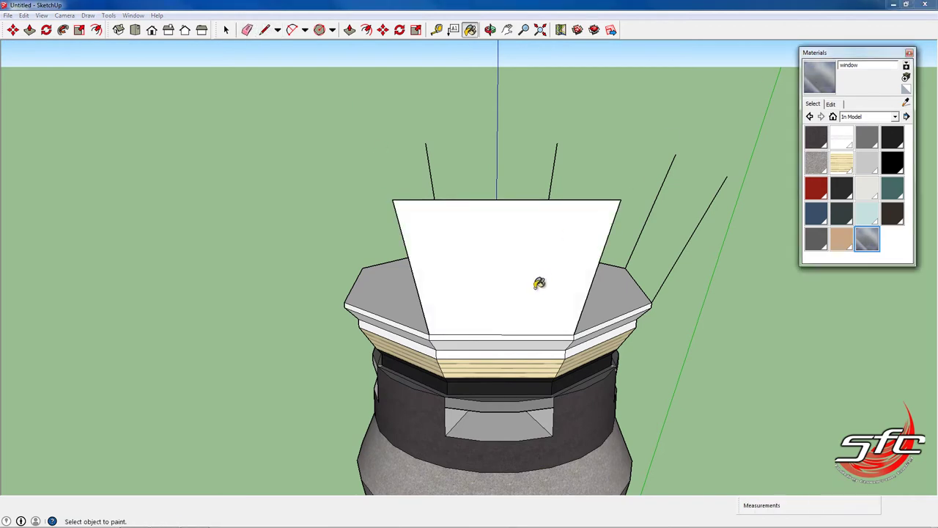
click(551, 285)
- Erase the four leftover upright lines above the octagonal top
mouse_move(551, 285)
middle_down()
mouse_move(321, 262)
mouse_move(320, 220)
middle_up()
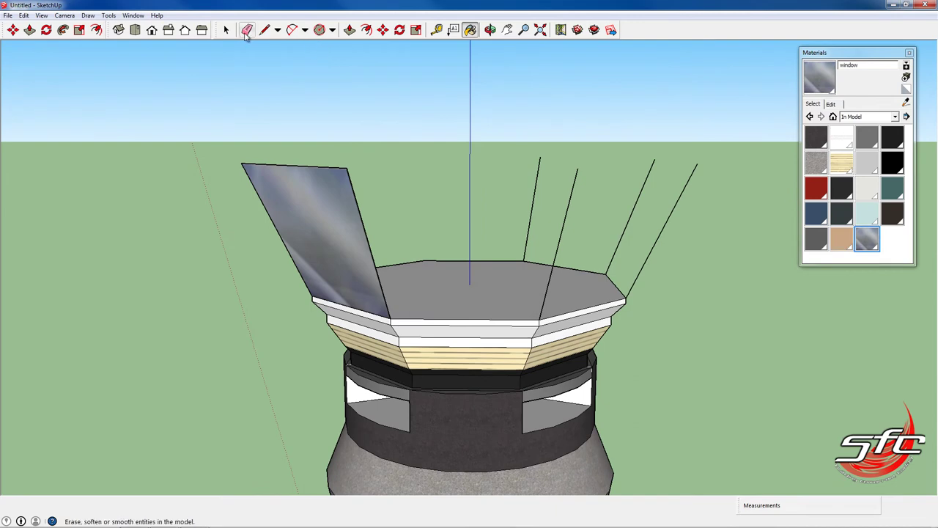
click(246, 29)
mouse_move(549, 180)
mouse_down()
mouse_move(583, 197)
mouse_move(636, 179)
mouse_move(687, 204)
mouse_up()
middle_drag(585, 258, 251, 356)
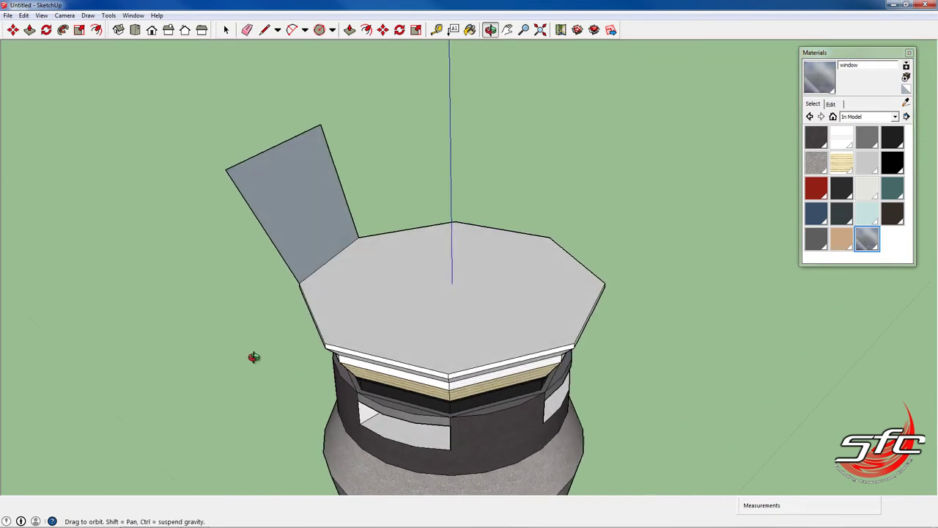
- Draw a roughly 2.84 m line from the octagon's left corner to the right edge's midpoint
click(265, 29)
click(333, 258)
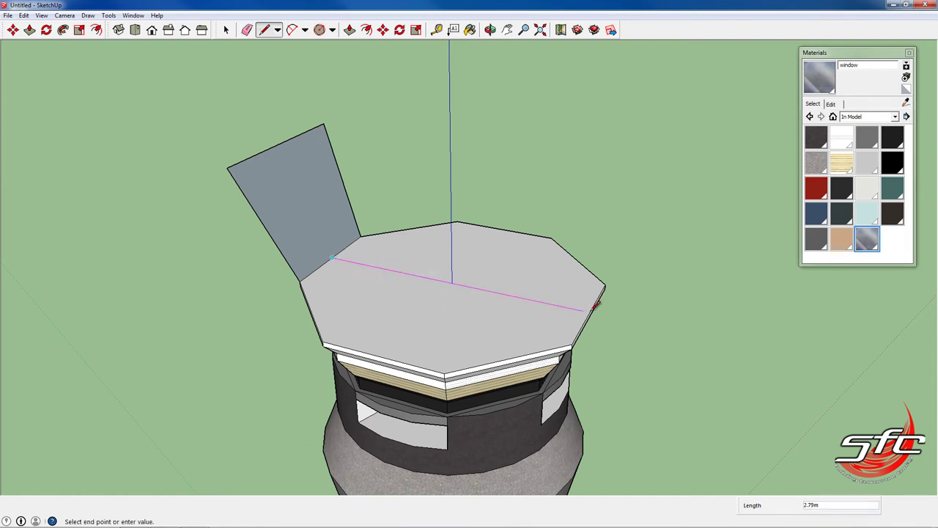
click(591, 311)
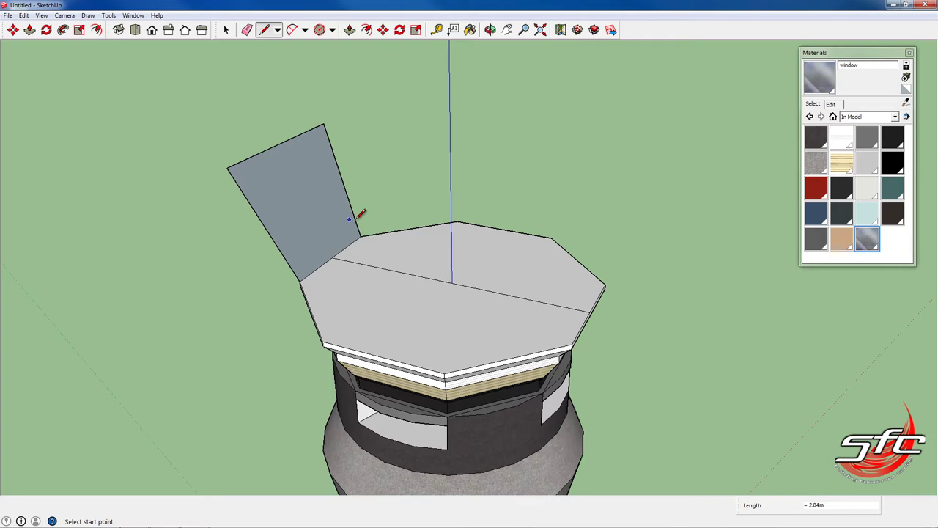
middle_drag(299, 197, 405, 196)
- Select the tilted glass panel and start a Rotate copy about the octagon's centre from its corner
click(226, 29)
click(289, 182)
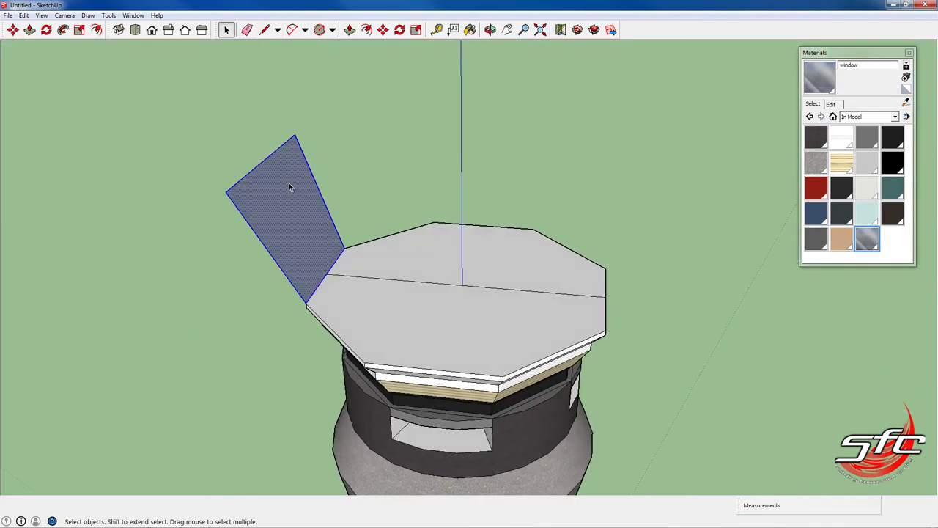
click(402, 30)
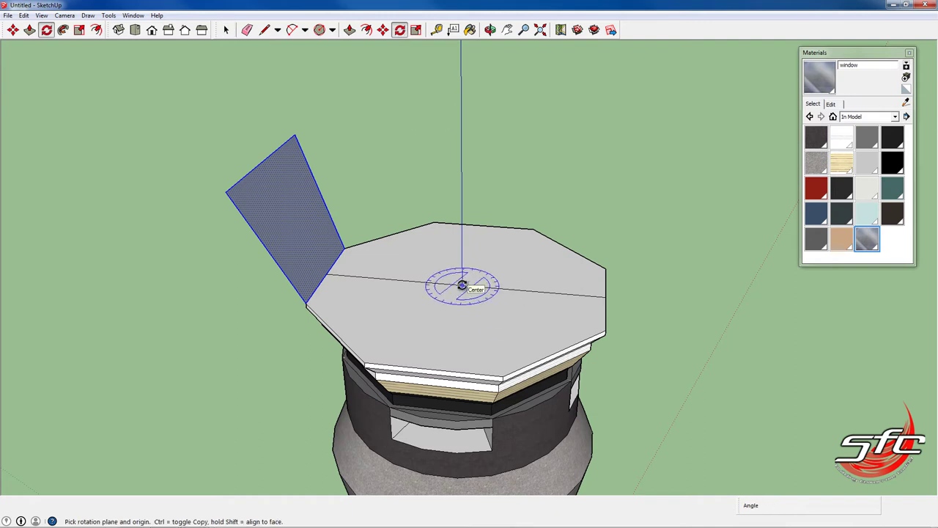
click(462, 285)
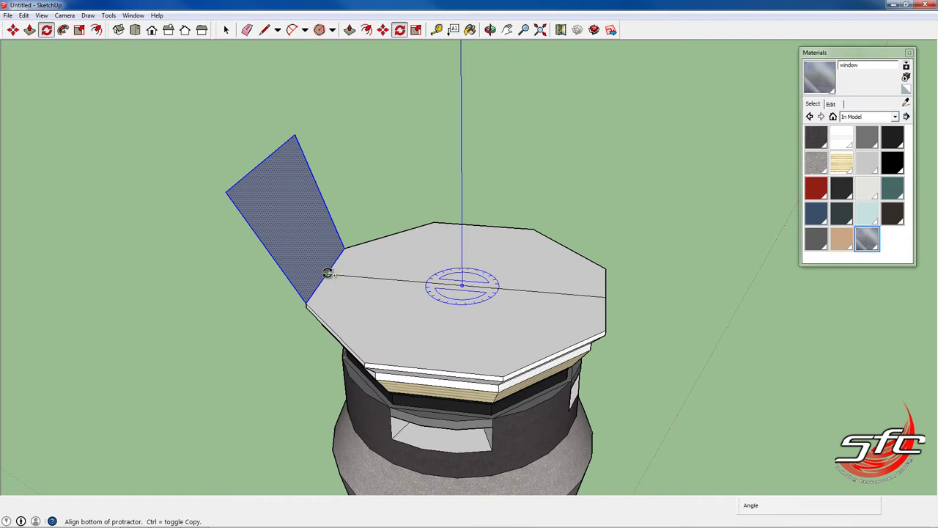
click(328, 273)
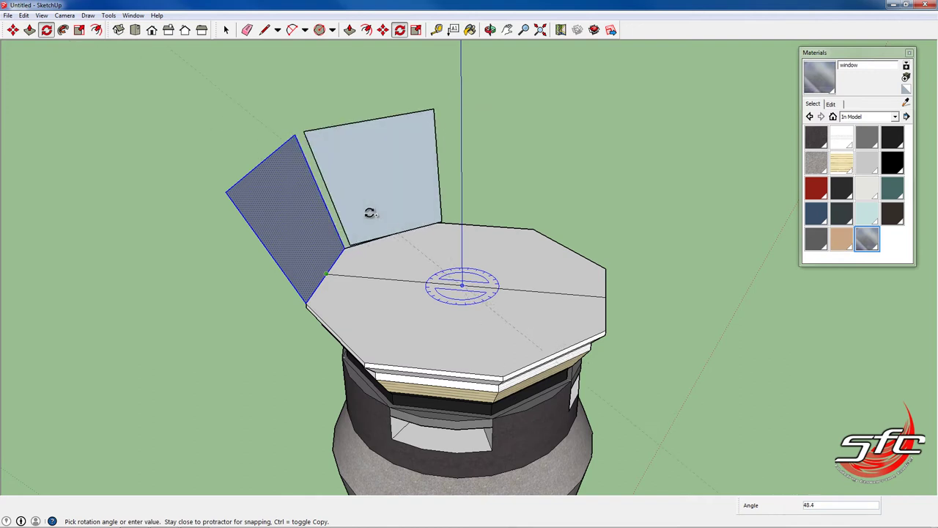
- Set the first copy at 45° and rotate-copy the next panel around the centre
text(45)
key(Return)
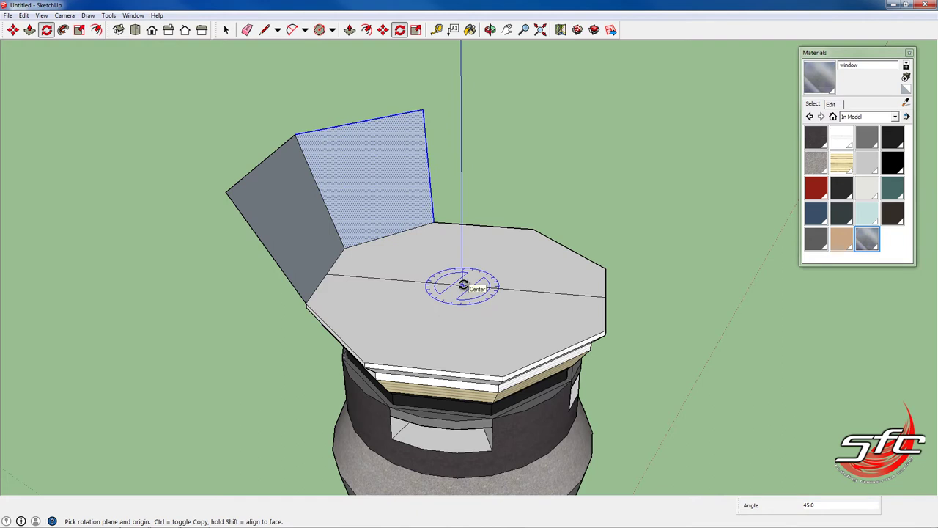
click(463, 286)
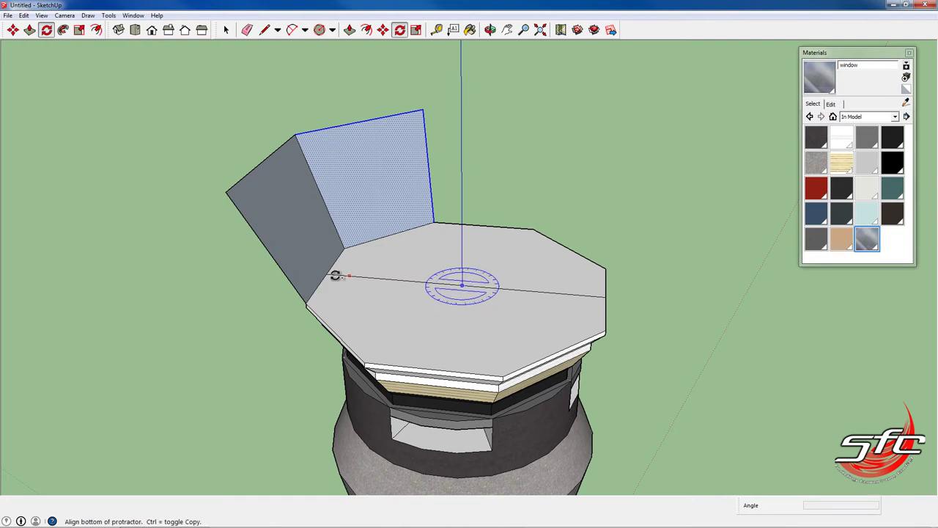
click(391, 235)
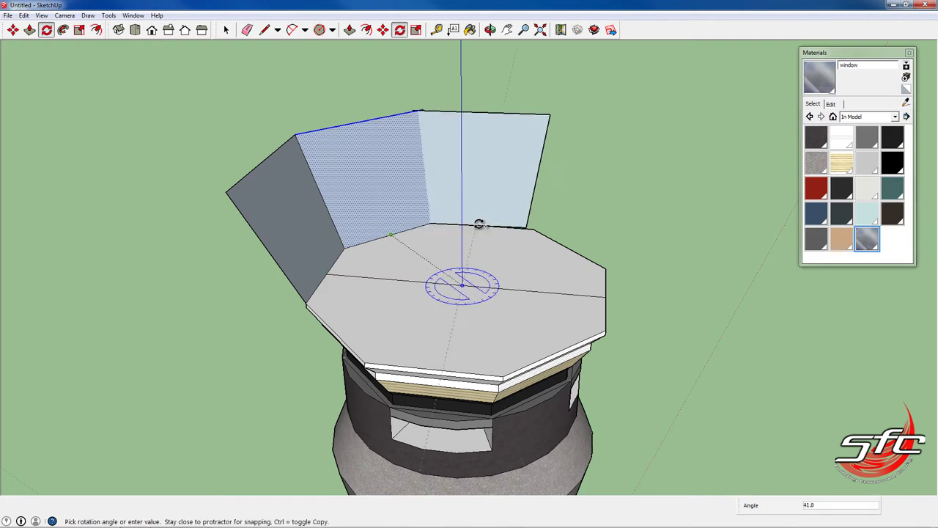
click(482, 220)
- Rotate-copy three more panels in 45° steps toward the cab's front
click(464, 286)
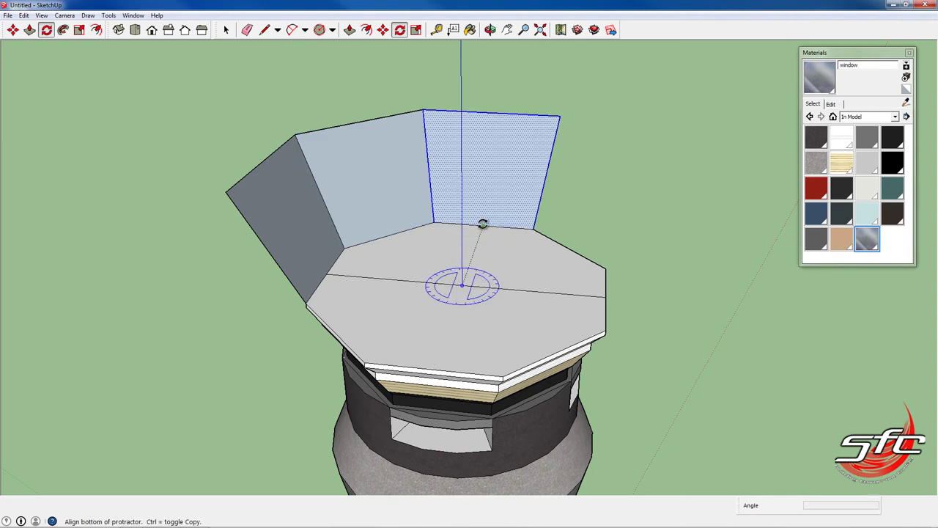
click(483, 223)
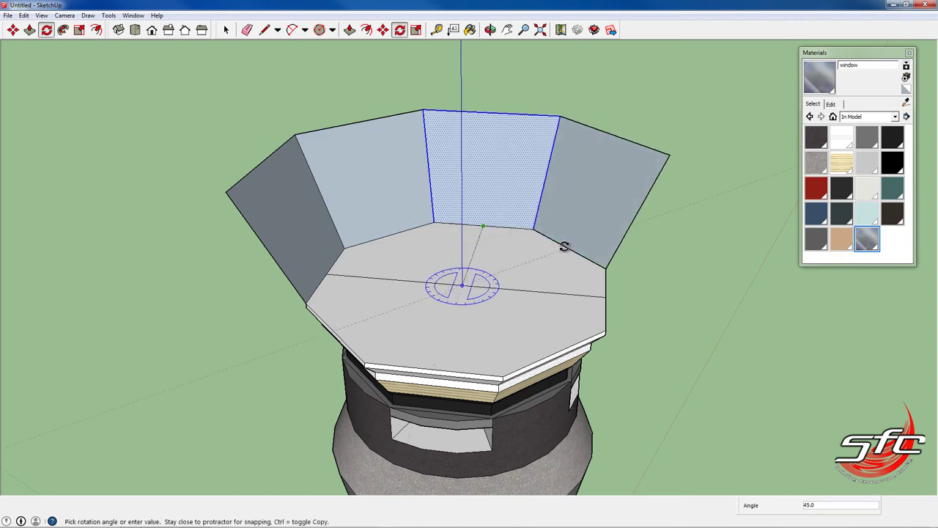
click(562, 244)
click(463, 286)
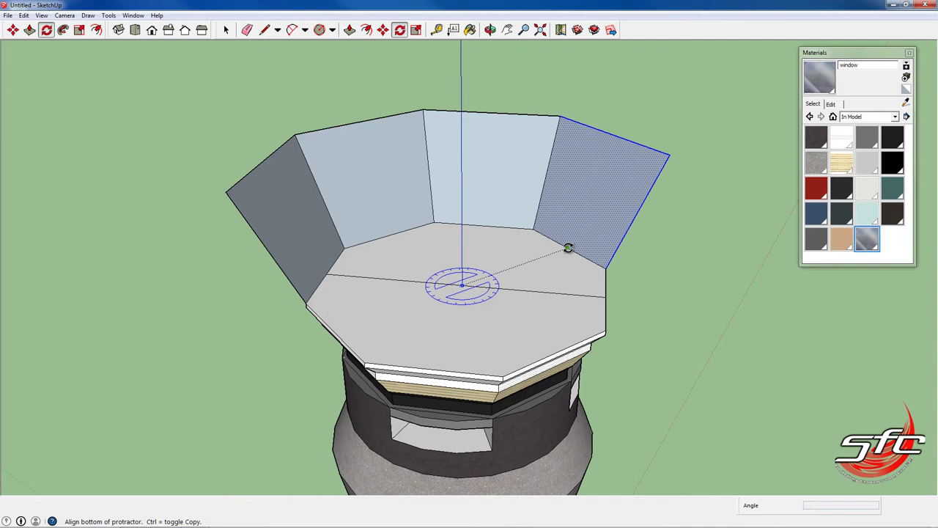
click(568, 249)
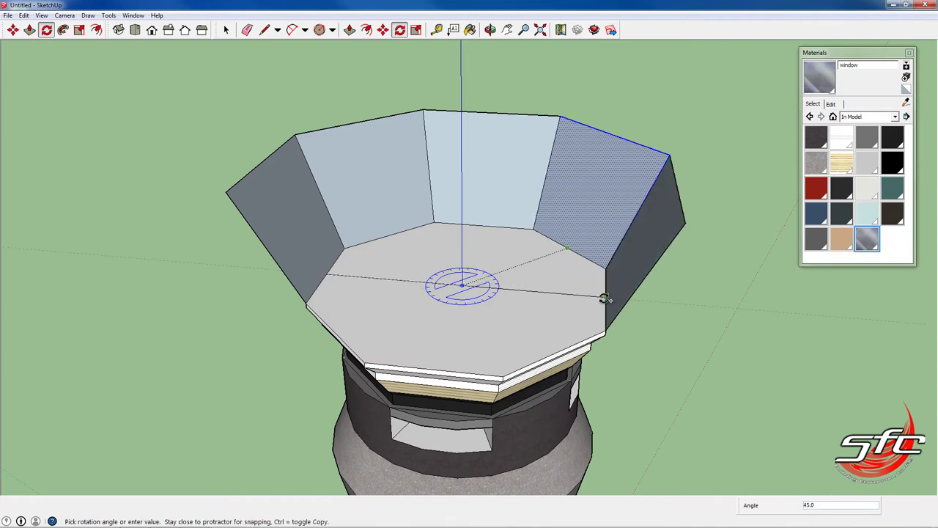
click(604, 295)
click(462, 284)
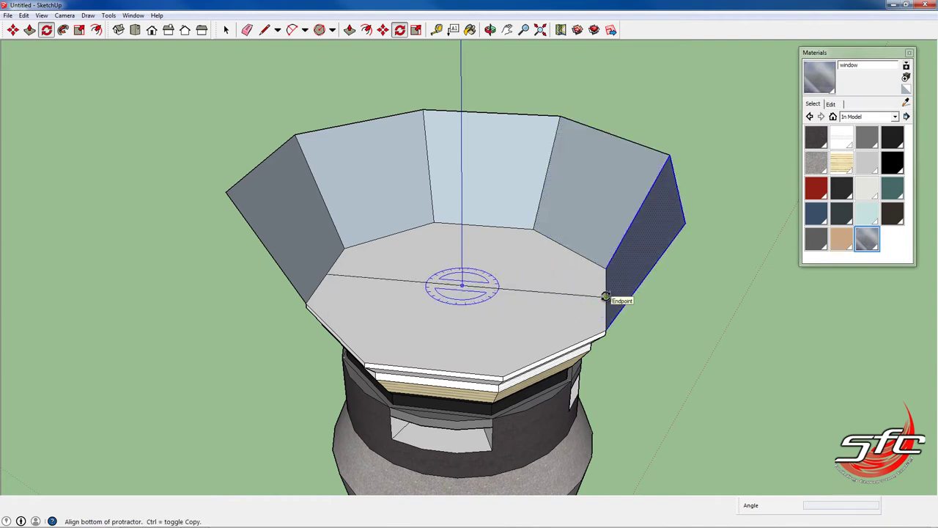
click(605, 296)
click(572, 357)
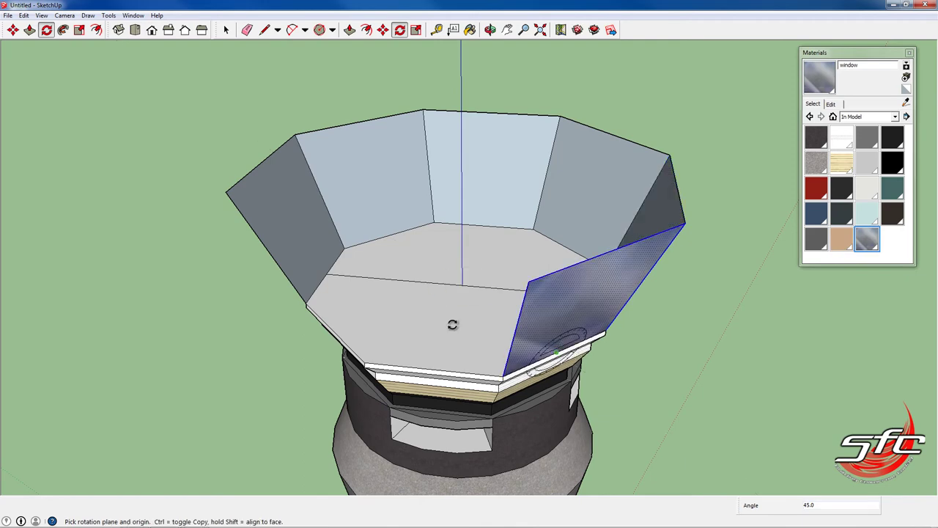
- Add the final two panel copies, completing the eight-sided glass ring
middle_drag(453, 325, 780, 339)
click(507, 275)
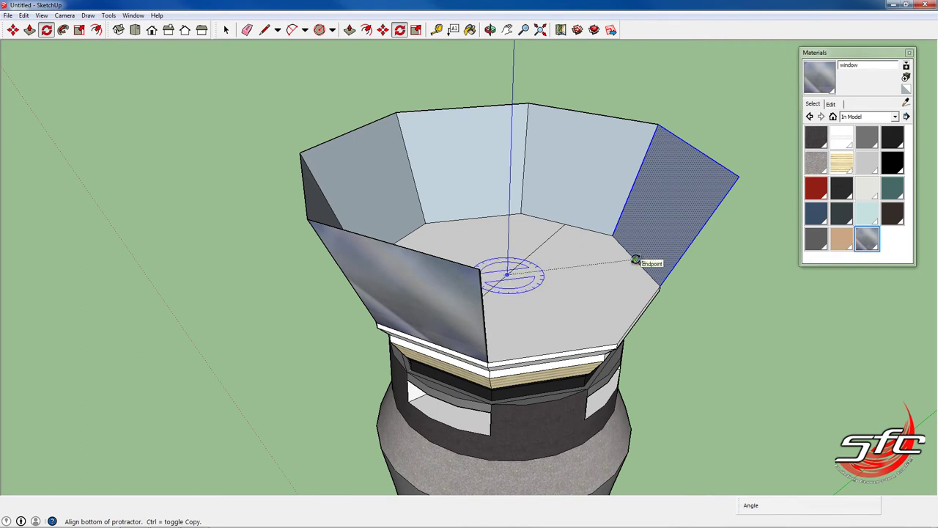
click(635, 260)
click(635, 315)
middle_drag(635, 315, 503, 216)
click(510, 235)
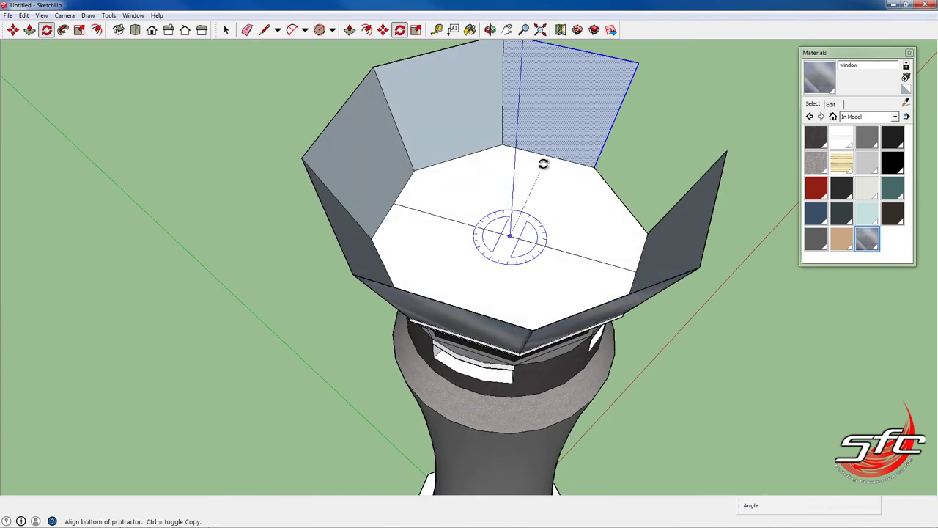
click(544, 156)
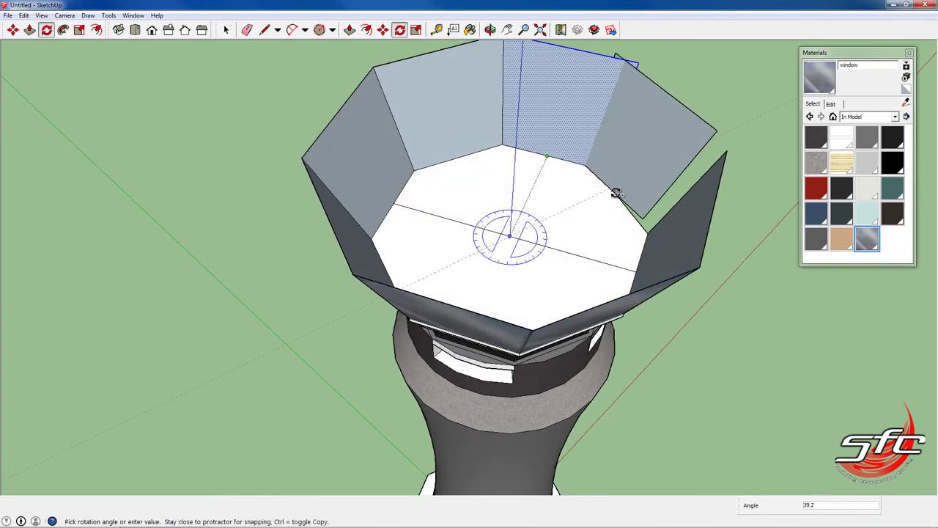
click(619, 198)
middle_drag(619, 198, 440, 164)
- Draw a line across the cab's top rim between two opposite corners
scroll(455, 95, up, 5)
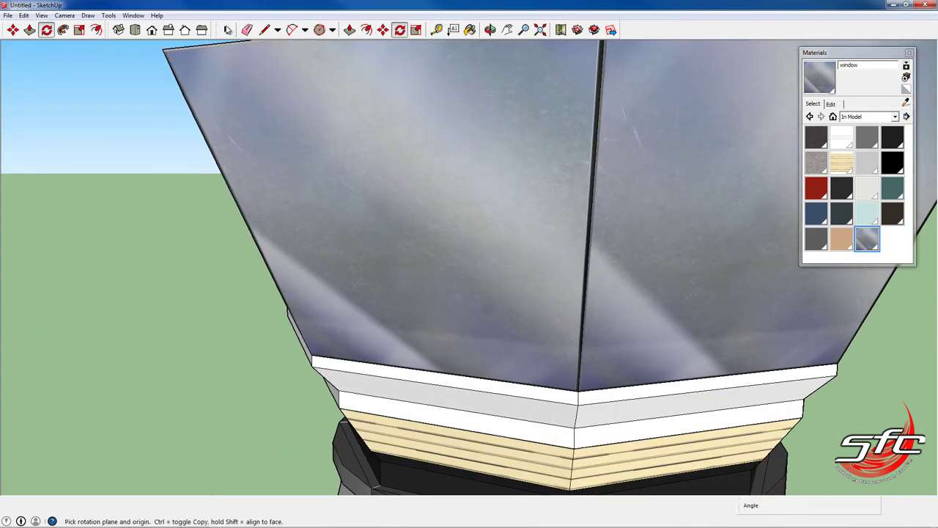
click(227, 29)
scroll(668, 95, up, 3)
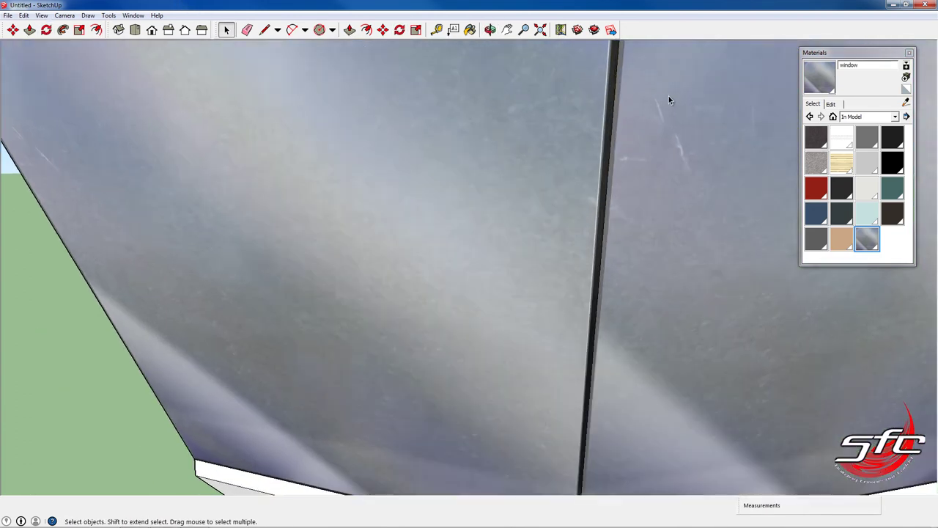
scroll(590, 235, down, 2)
scroll(588, 275, down, 3)
middle_drag(446, 220, 484, 292)
scroll(504, 248, down, 2)
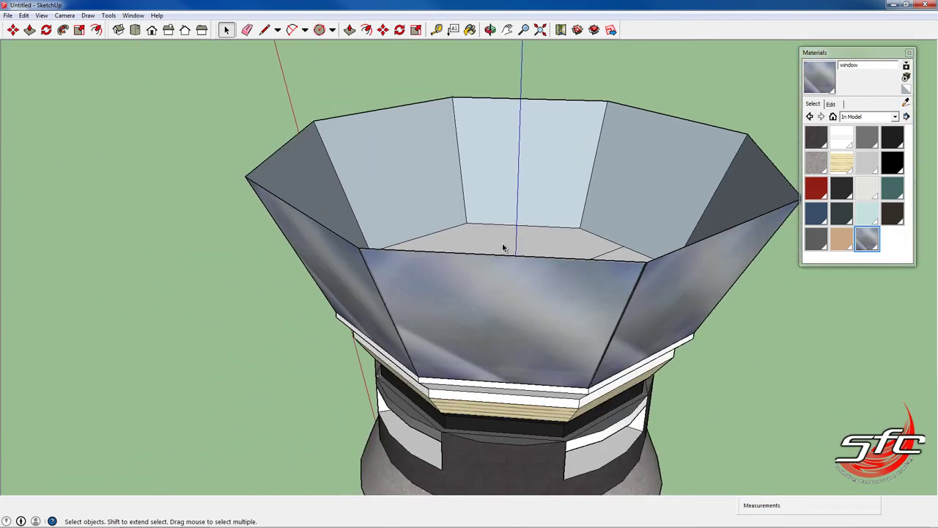
click(265, 29)
click(314, 121)
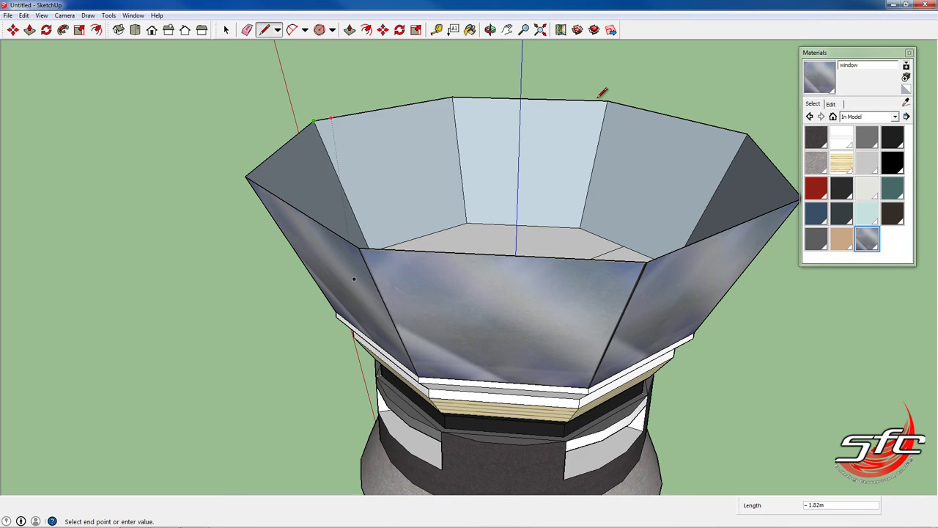
click(608, 101)
- Erase the stray line, leaving a flat octagonal roof face
click(247, 29)
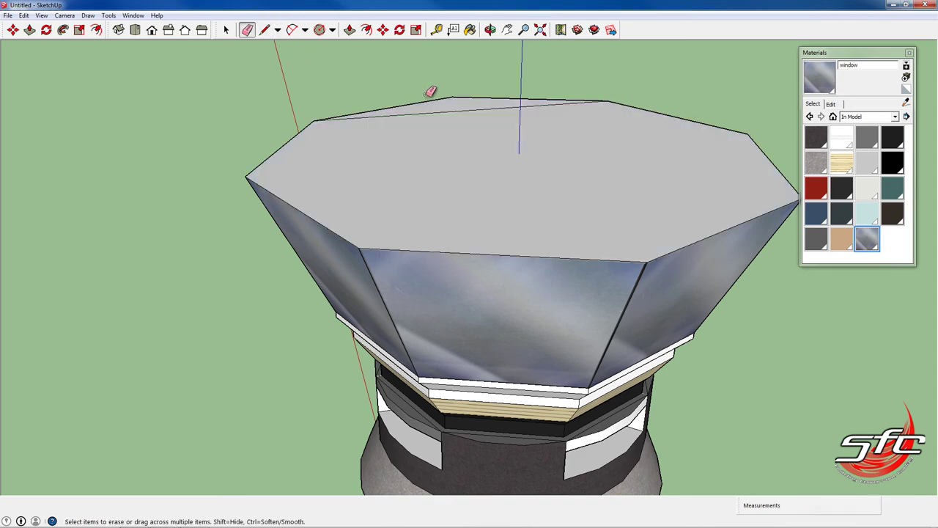
click(444, 116)
mouse_move(444, 116)
middle_down()
mouse_move(396, 64)
mouse_move(440, 110)
middle_up()
- Push/Pull the roof face up 0.19 m, then orbit out to view the whole tower
key(p)
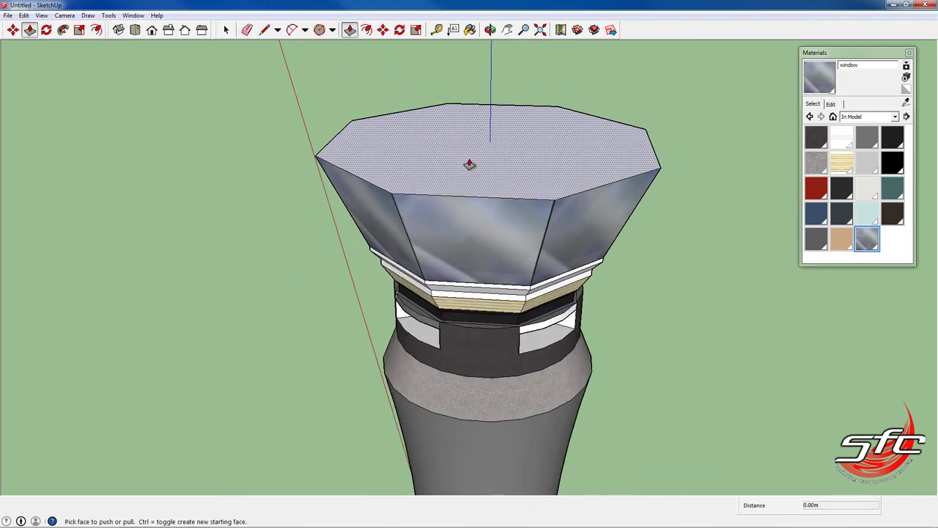
click(473, 153)
click(447, 188)
middle_drag(447, 188, 526, 140)
scroll(515, 119, down, 4)
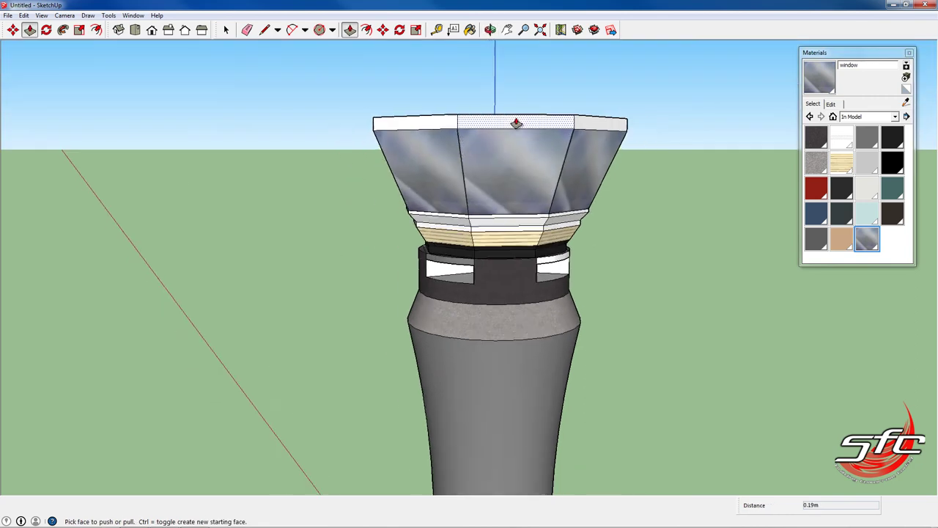
middle_drag(526, 182, 555, 214)
scroll(482, 128, down, 2)
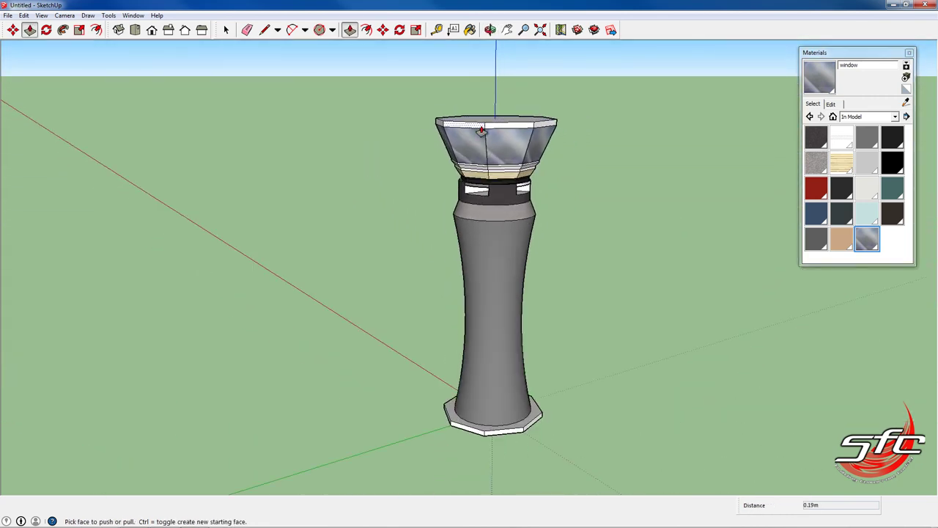
scroll(484, 131, up, 3)
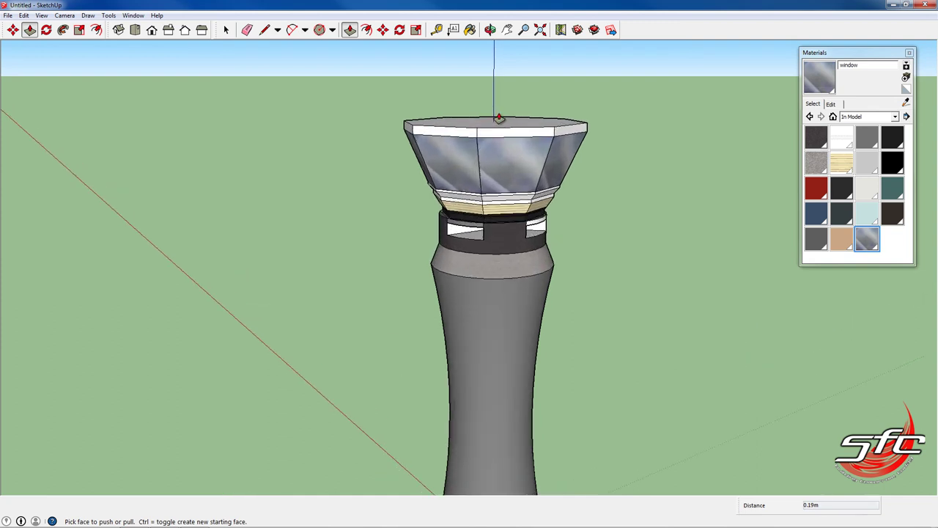